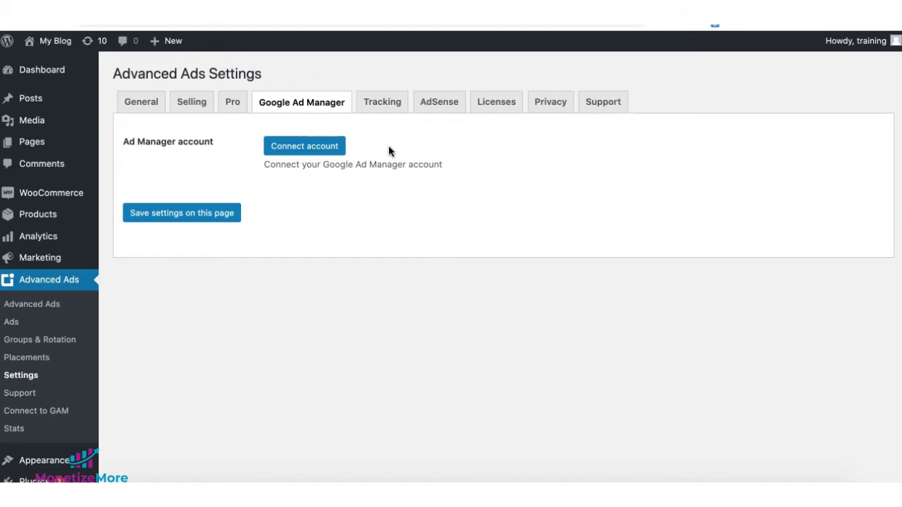
Connect the Google Ad Manager account by choosing the first Google account and allowing Advanced Ads to manage its campaigns
{"action": "left_click", "coordinate": [330, 149]}
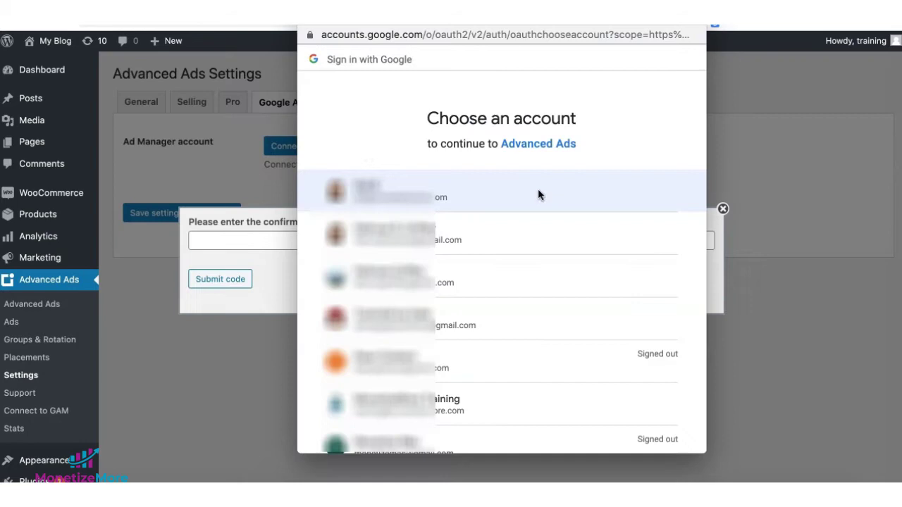
{"action": "left_click", "coordinate": [426, 200]}
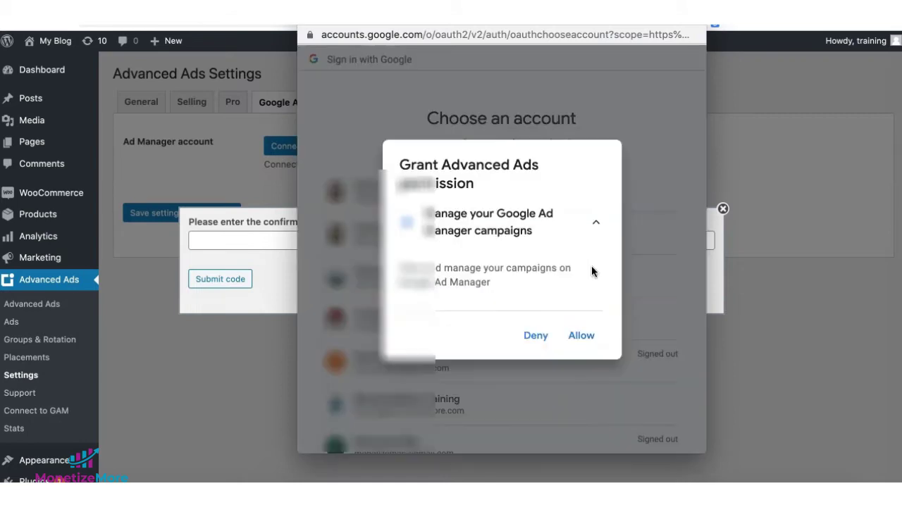
{"action": "left_click", "coordinate": [581, 337]}
{"action": "left_click", "coordinate": [646, 393]}
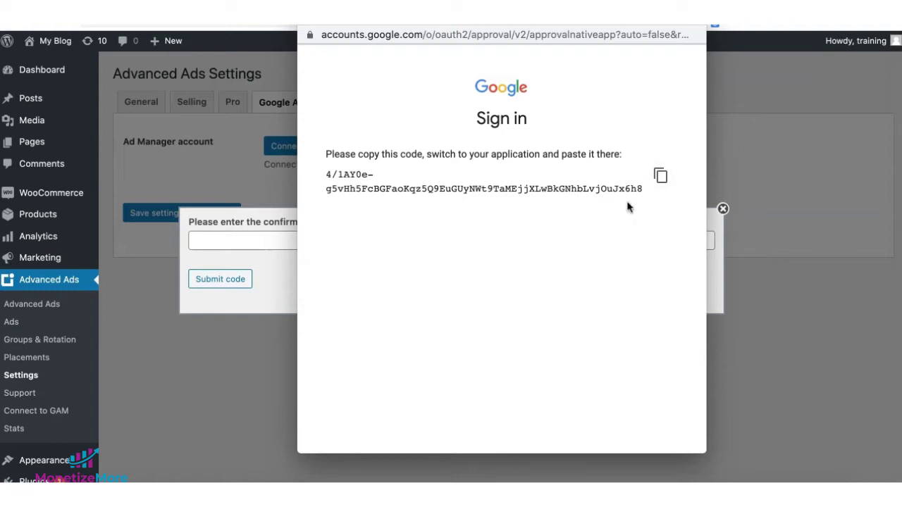
Copy the Google sign-in code, submit it as the confirmation code, and select the MonetizeMore-Test network account
{"action": "left_click", "coordinate": [660, 175]}
{"action": "left_click", "coordinate": [297, 243]}
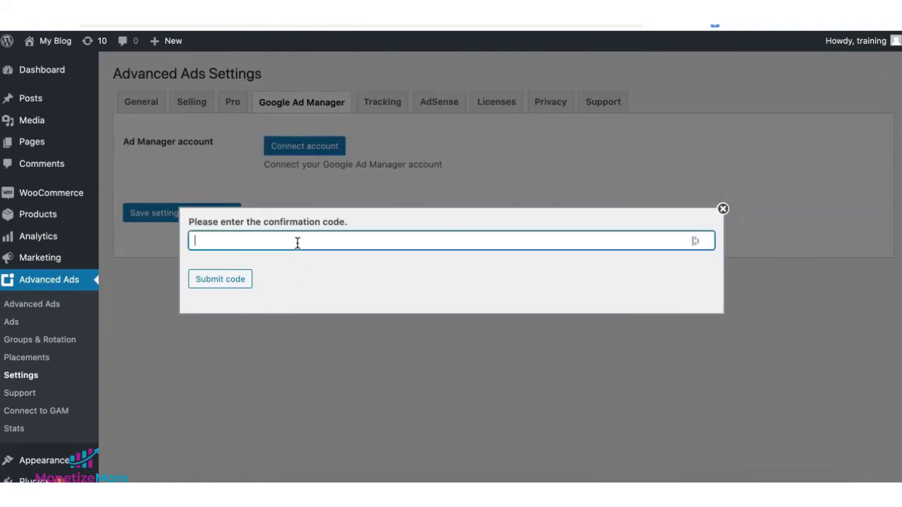
{"action": "key", "text": "ctrl+v"}
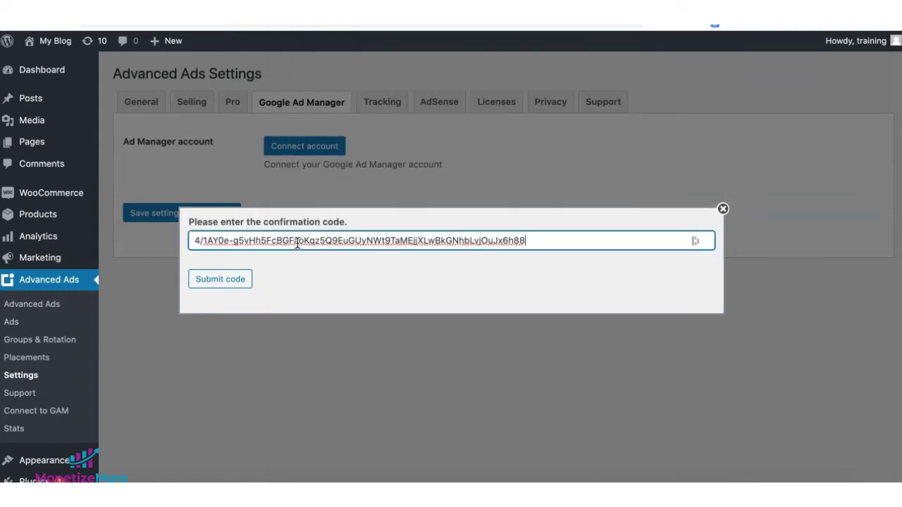
{"action": "left_click", "coordinate": [218, 282]}
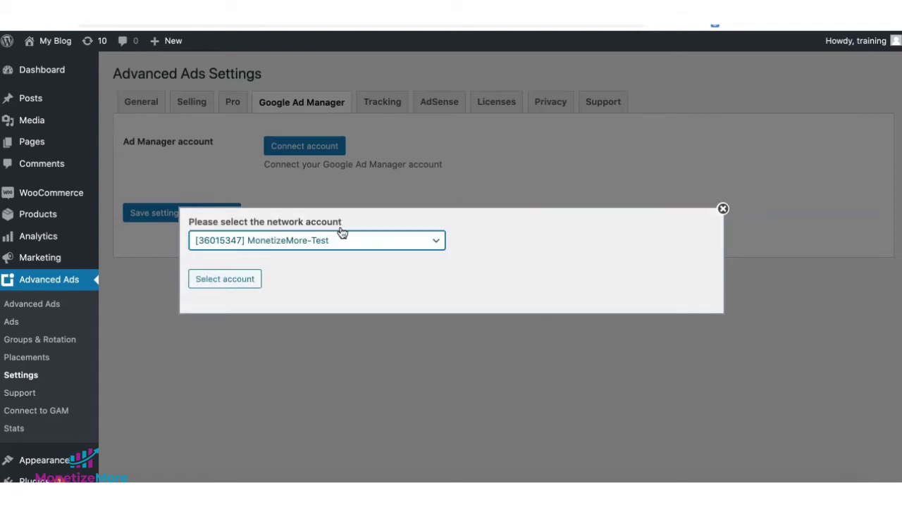
{"action": "left_click", "coordinate": [237, 281]}
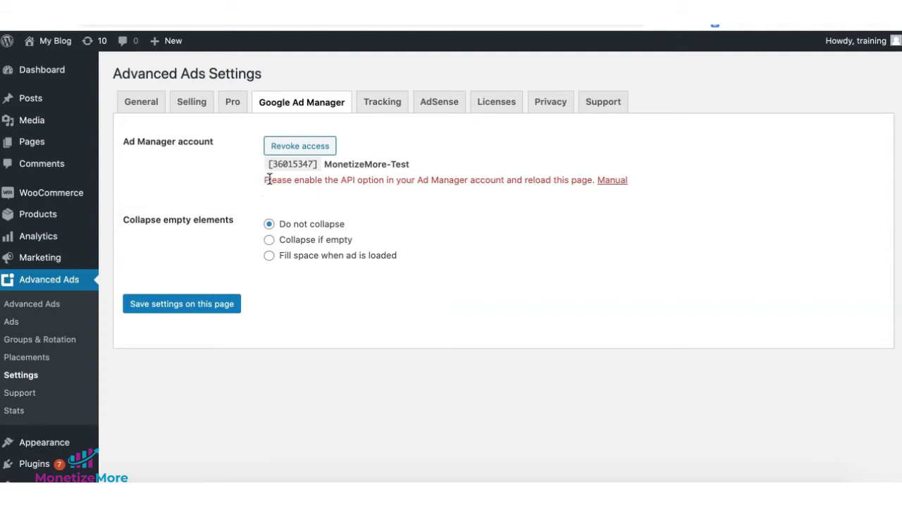
Switch to Google Ad Manager, enable API access in the network's global settings, accept the API terms and save
{"action": "left_click_drag", "start_coordinate": [269, 181], "coordinate": [649, 198]}
{"action": "left_click", "coordinate": [648, 205]}
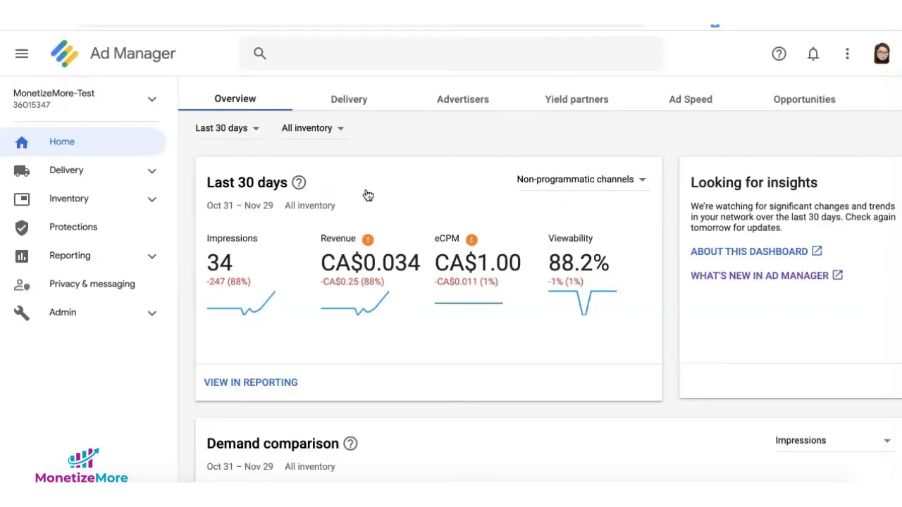
{"action": "left_click", "coordinate": [85, 315]}
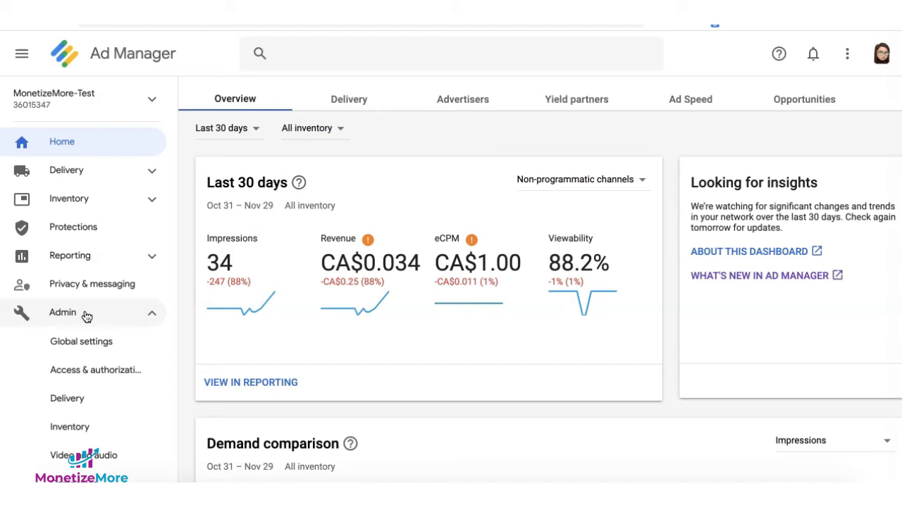
{"action": "left_click", "coordinate": [81, 342]}
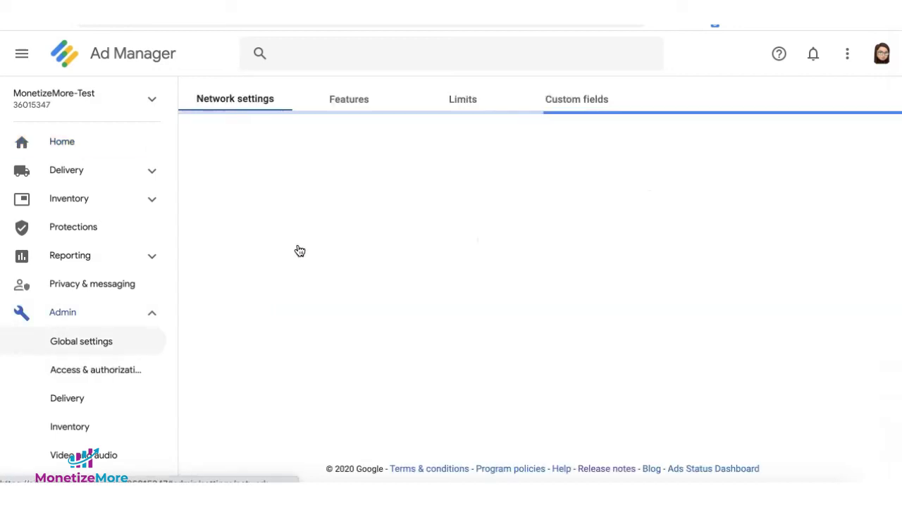
{"action": "left_click", "coordinate": [348, 330]}
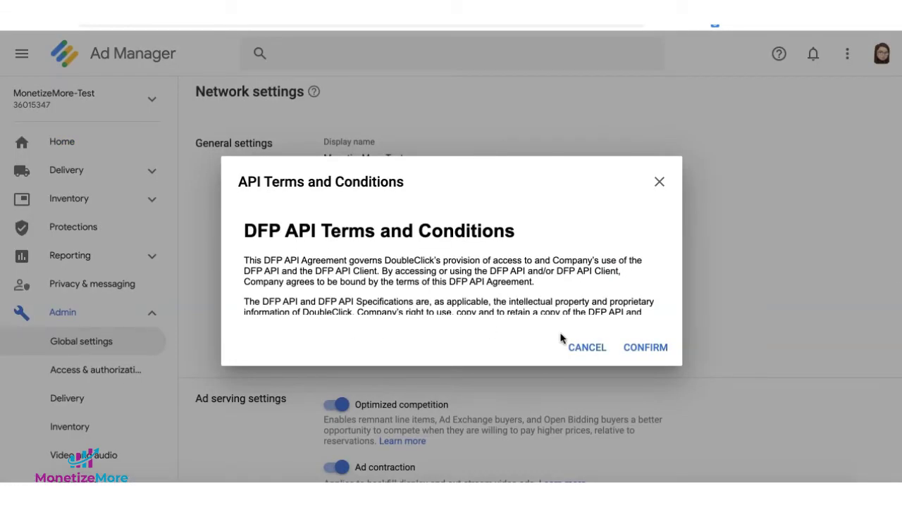
{"action": "left_click", "coordinate": [639, 346]}
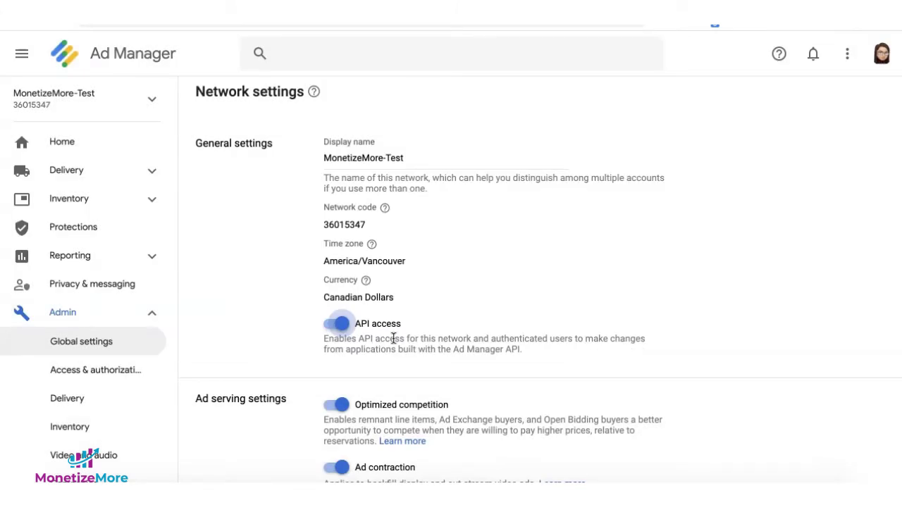
{"action": "scroll", "coordinate": [394, 339], "scroll_direction": "down", "scroll_amount": 10}
{"action": "left_click", "coordinate": [203, 421]}
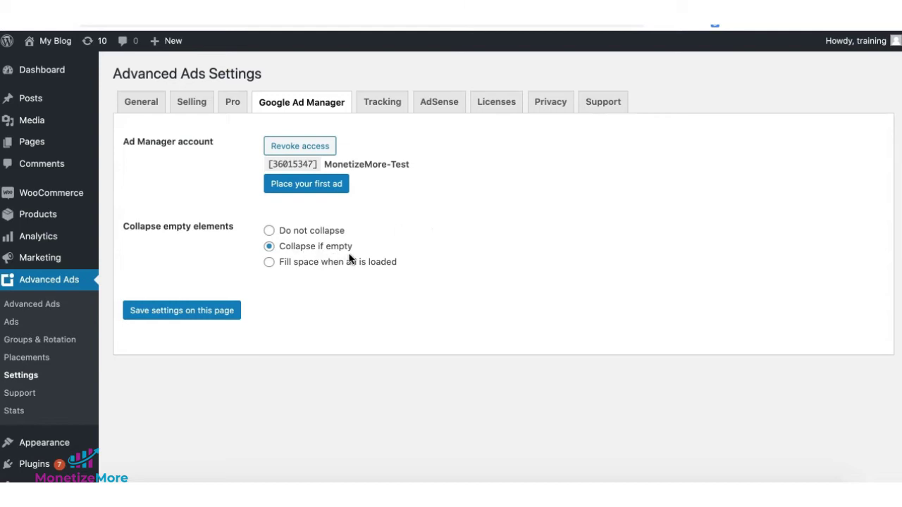
Back in the Advanced Ads settings, set empty elements to "Collapse if empty" and save the page
{"action": "left_click", "coordinate": [194, 311]}
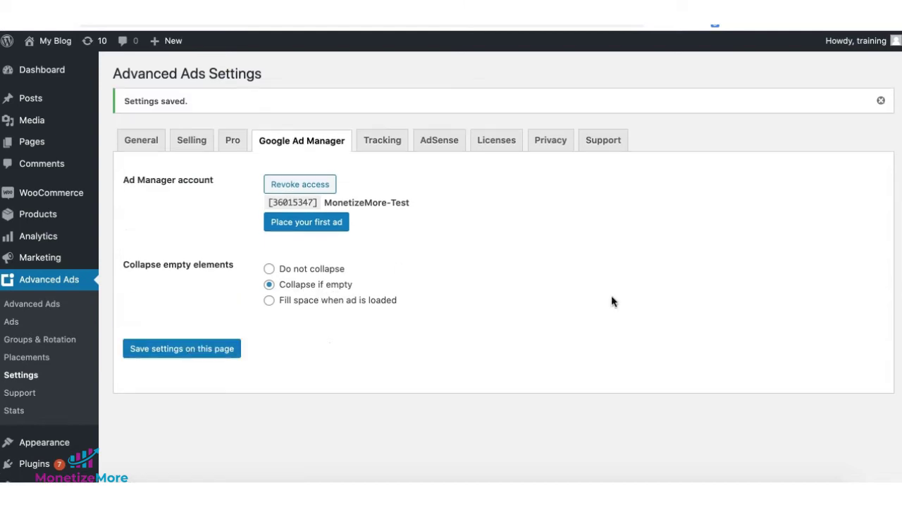
Start the first Google Ad Manager ad, title it "leaderboard", and assign the ad unit dev_test_728x90
{"action": "left_click", "coordinate": [322, 226]}
{"action": "type", "text": "leaderboard"}
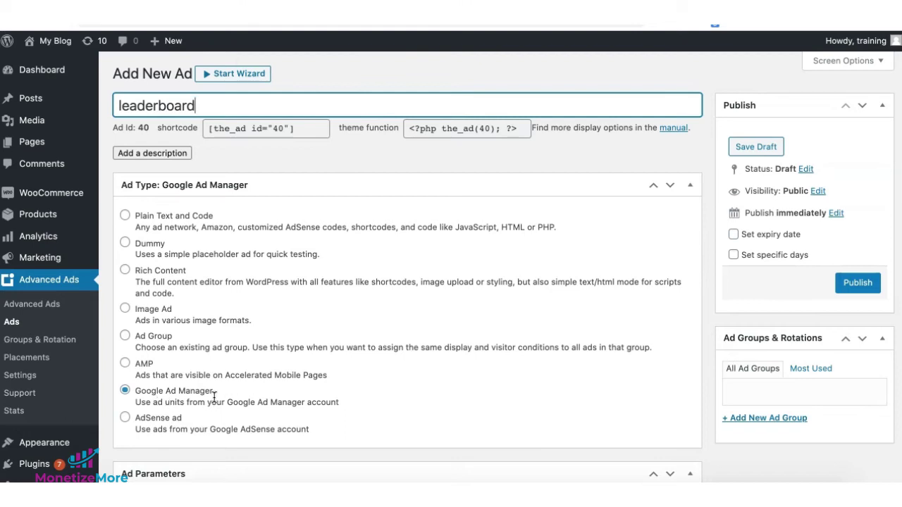
{"action": "scroll", "coordinate": [447, 282], "scroll_direction": "down", "scroll_amount": 5}
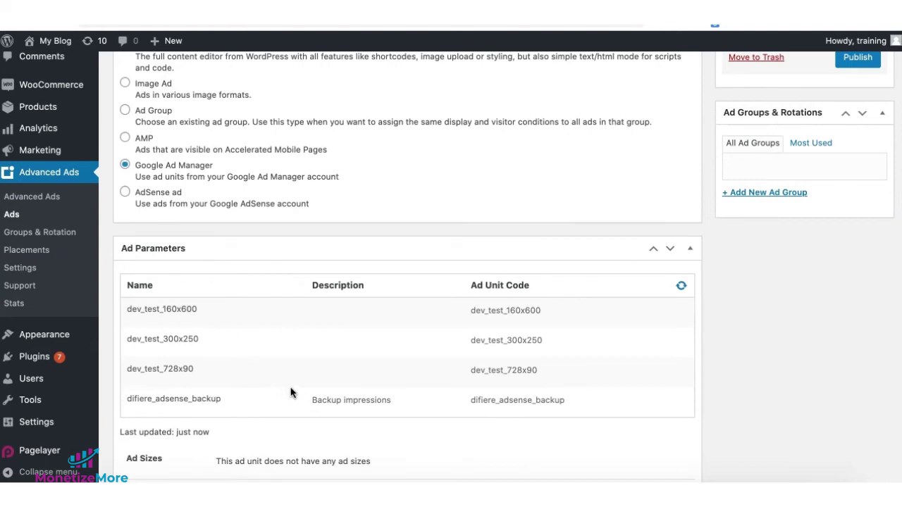
{"action": "left_click", "coordinate": [306, 372]}
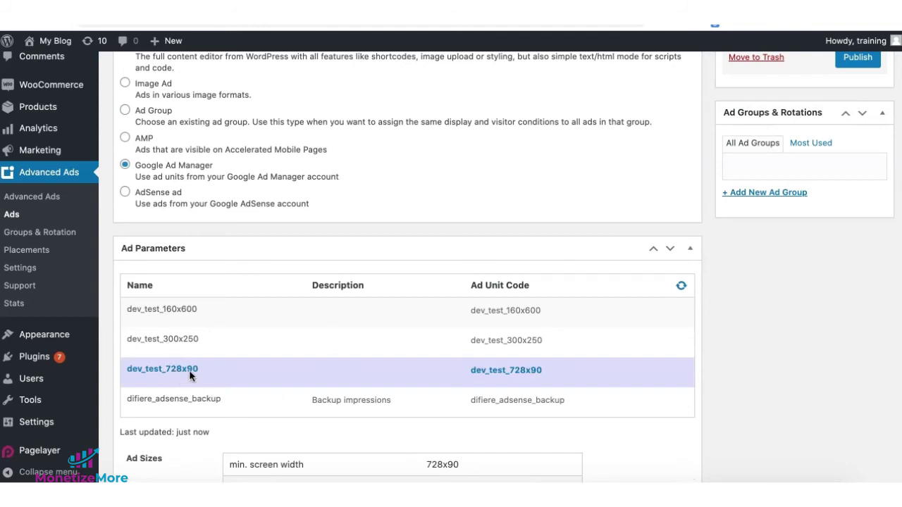
Publish the leaderboard ad with its default options and choose the placement before the content
{"action": "scroll", "coordinate": [246, 381], "scroll_direction": "down", "scroll_amount": 5}
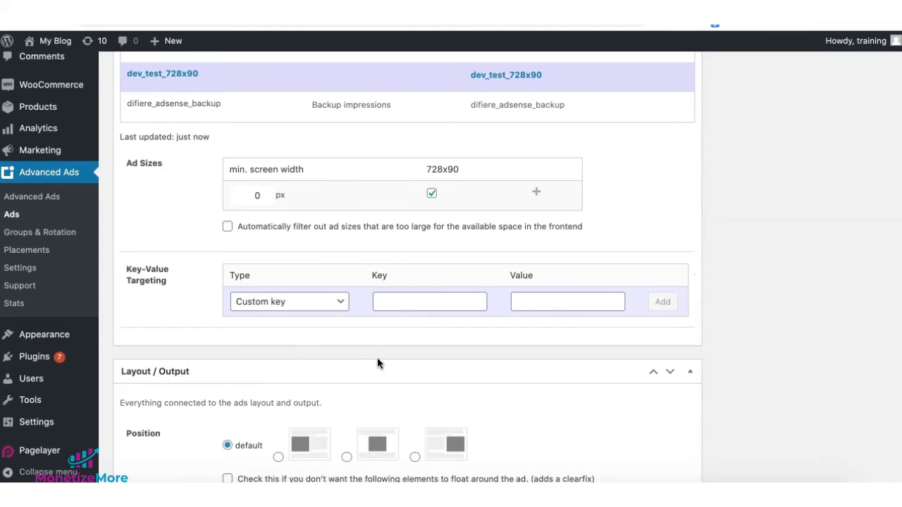
{"action": "scroll", "coordinate": [378, 358], "scroll_direction": "down", "scroll_amount": 5}
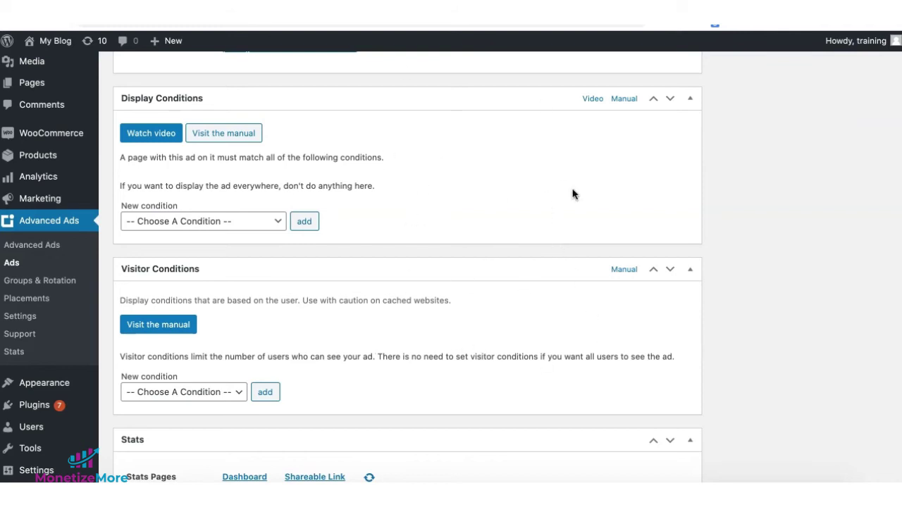
{"action": "scroll", "coordinate": [736, 339], "scroll_direction": "up", "scroll_amount": 15}
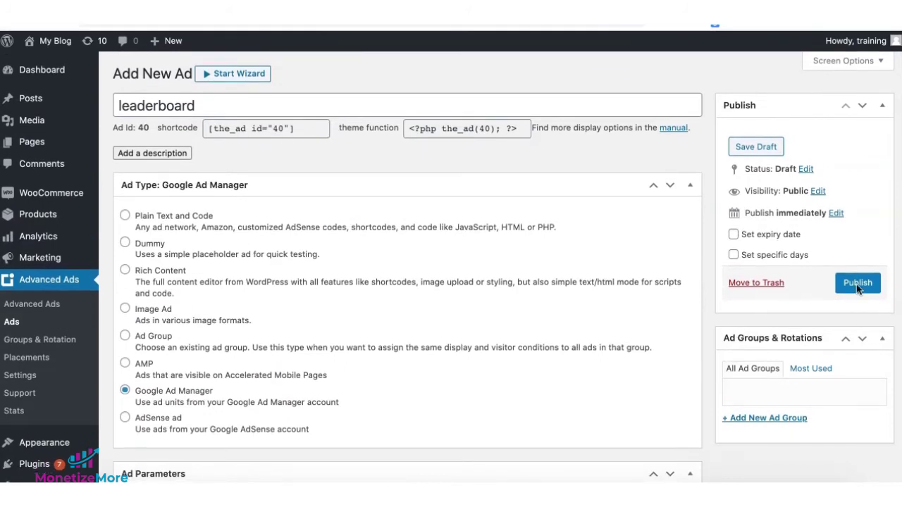
{"action": "left_click", "coordinate": [856, 282]}
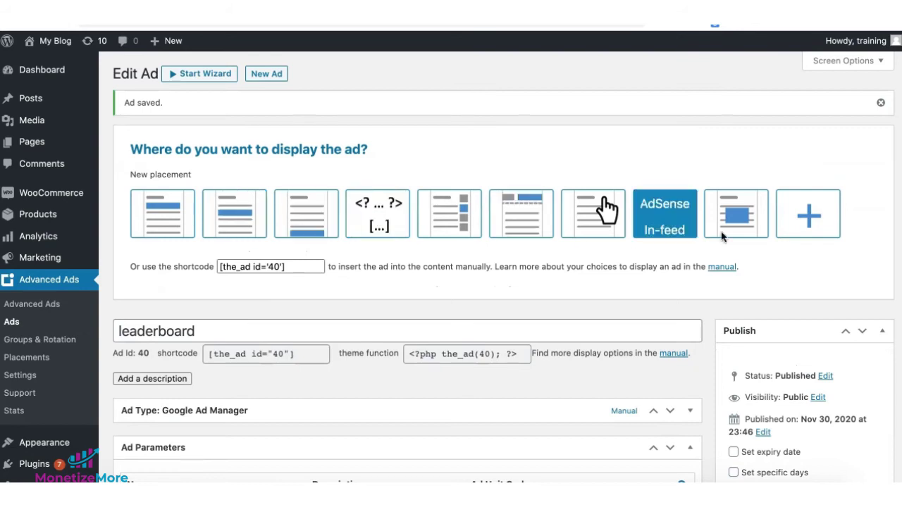
{"action": "left_click", "coordinate": [176, 215]}
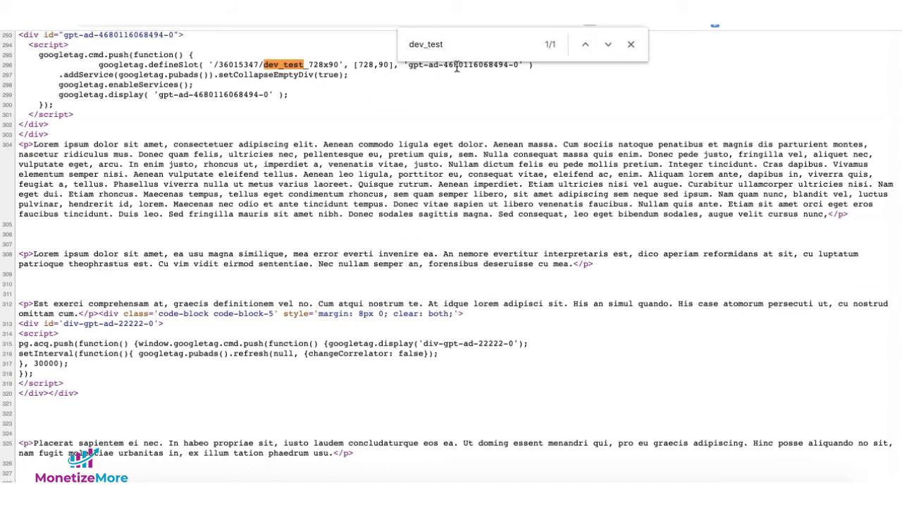
Search the page source for dev_test_728x90 to examine its defineSlot and display calls, and check the ad on the Sample Post page
{"action": "type", "text": "_728x90"}
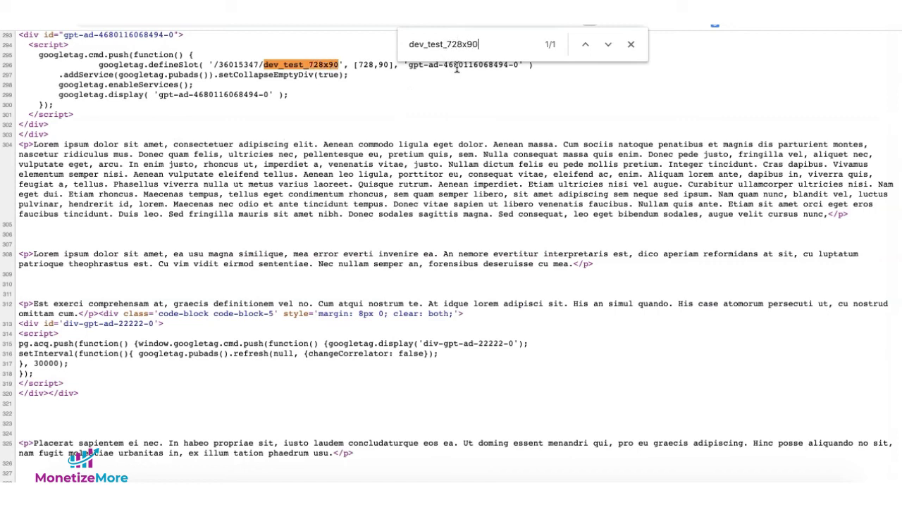
{"action": "left_click_drag", "start_coordinate": [150, 65], "coordinate": [321, 65]}
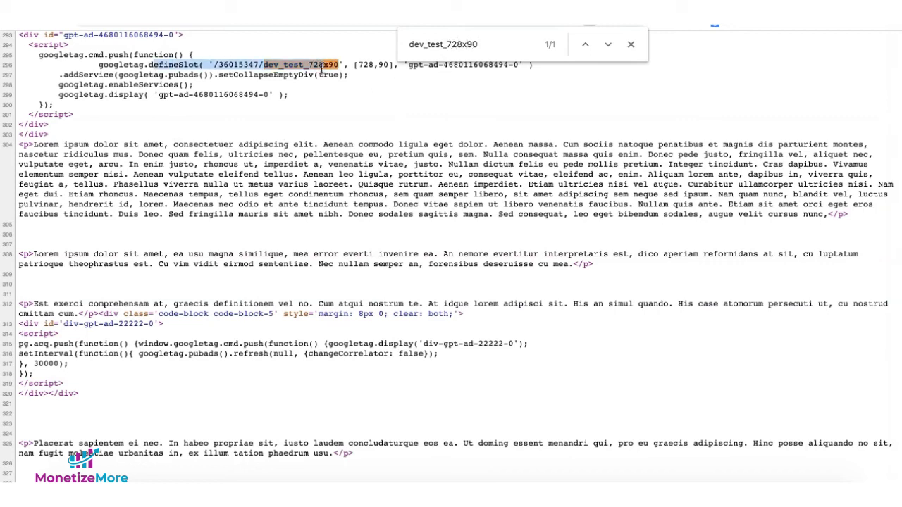
{"action": "left_click_drag", "start_coordinate": [73, 94], "coordinate": [144, 95]}
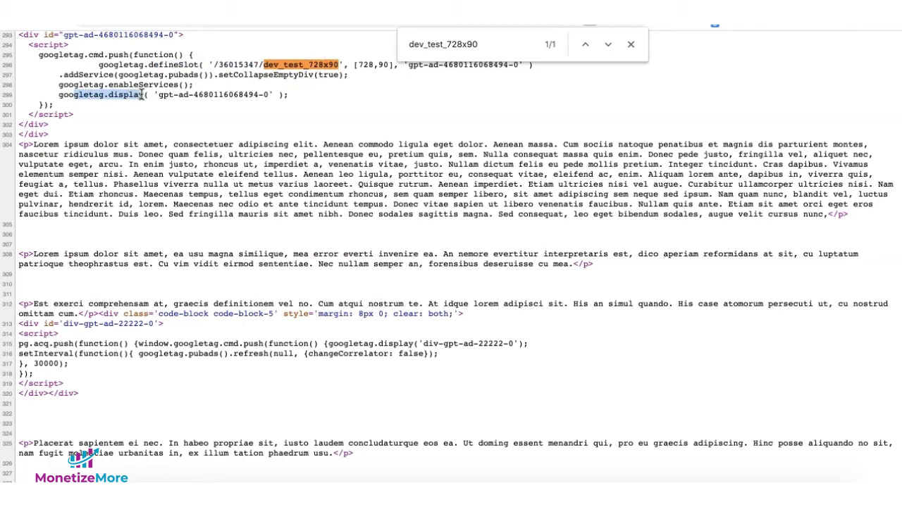
{"action": "left_click_drag", "start_coordinate": [287, 95], "coordinate": [55, 65]}
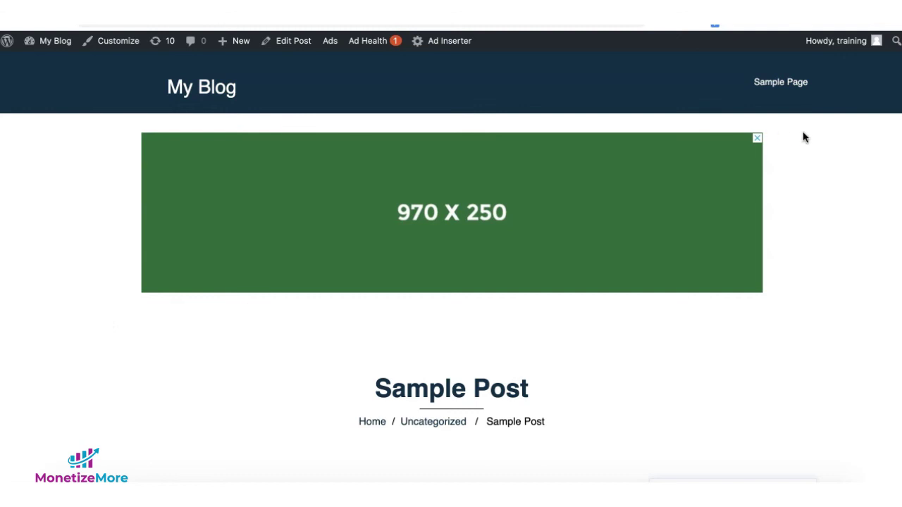
{"action": "scroll", "coordinate": [800, 402], "scroll_direction": "down", "scroll_amount": 2}
{"action": "scroll", "coordinate": [795, 403], "scroll_direction": "down", "scroll_amount": 6}
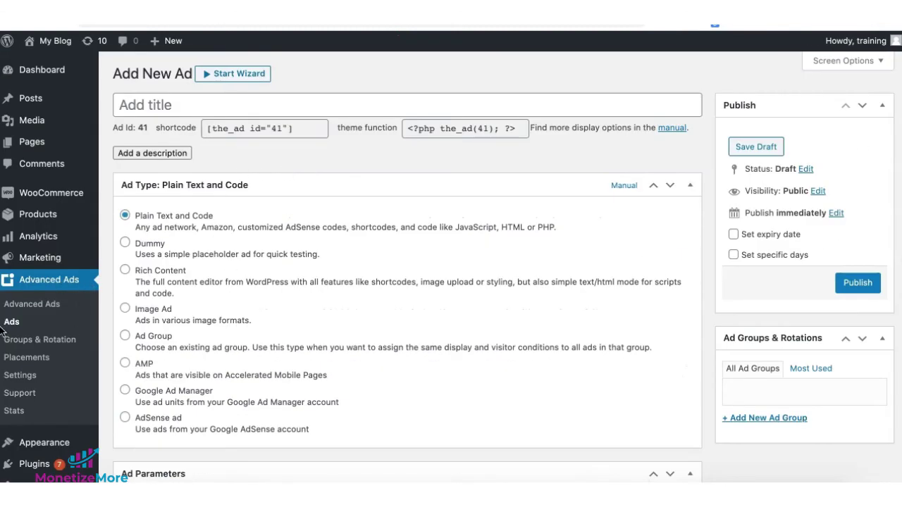
Set the new untitled ad's type to Google Ad Manager and go to its list of ad units
{"action": "left_click", "coordinate": [192, 104]}
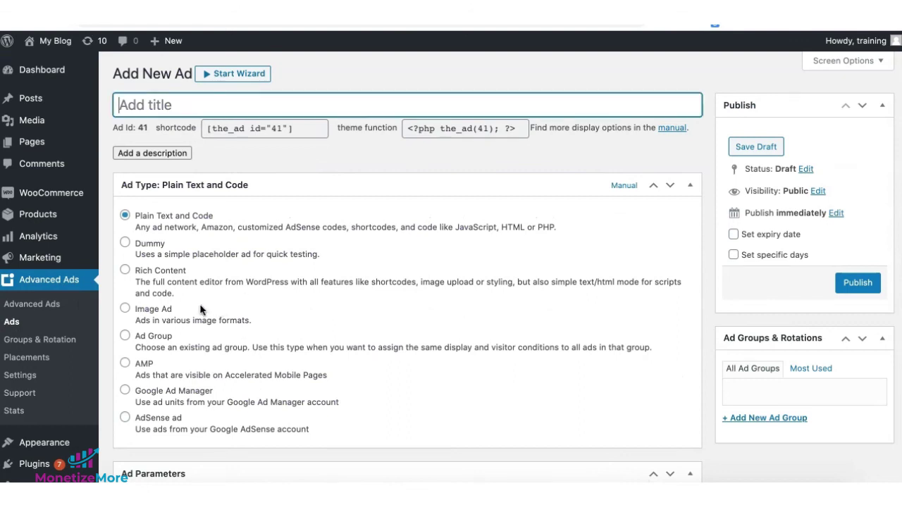
{"action": "left_click", "coordinate": [127, 391]}
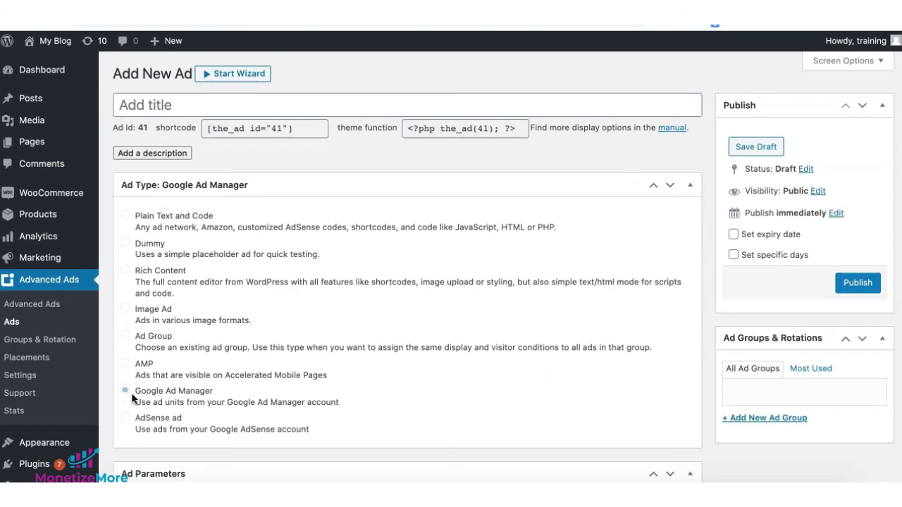
{"action": "scroll", "coordinate": [211, 398], "scroll_direction": "down", "scroll_amount": 5}
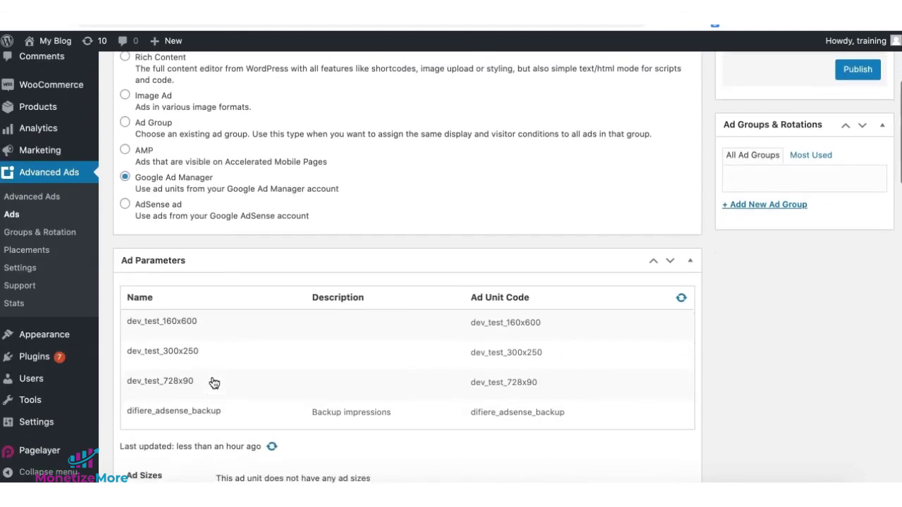